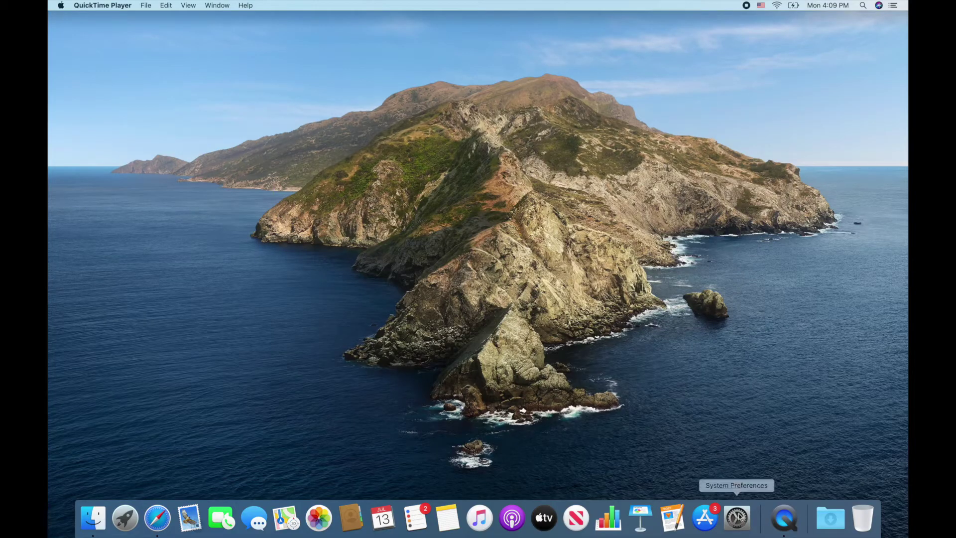
- Open System Preferences' Accessibility pane and show the VoiceOver settings
left_click(738, 517)
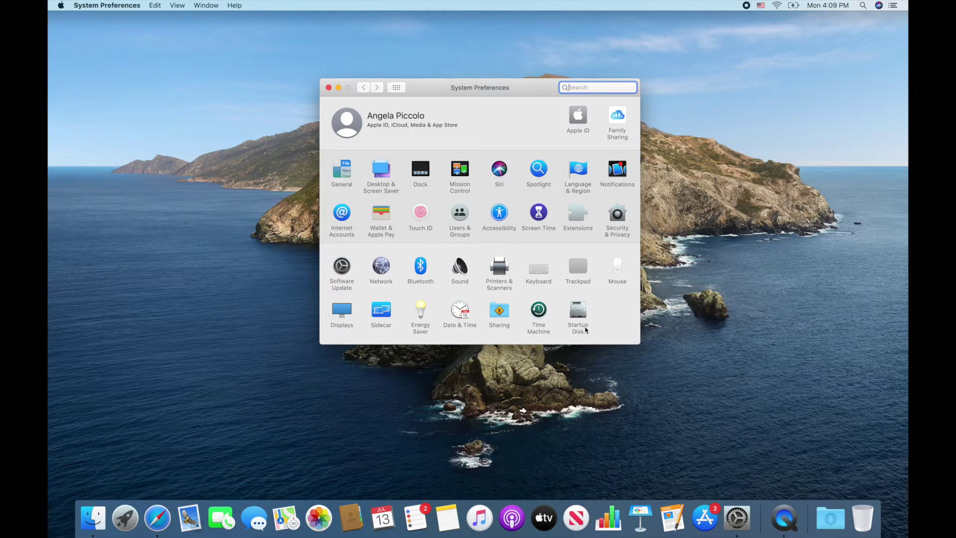
left_click(499, 213)
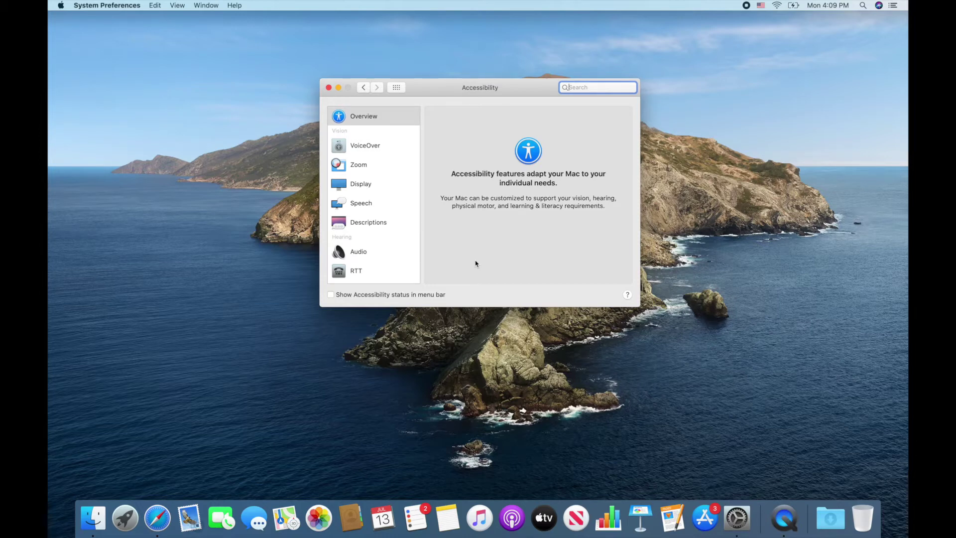
left_click(365, 150)
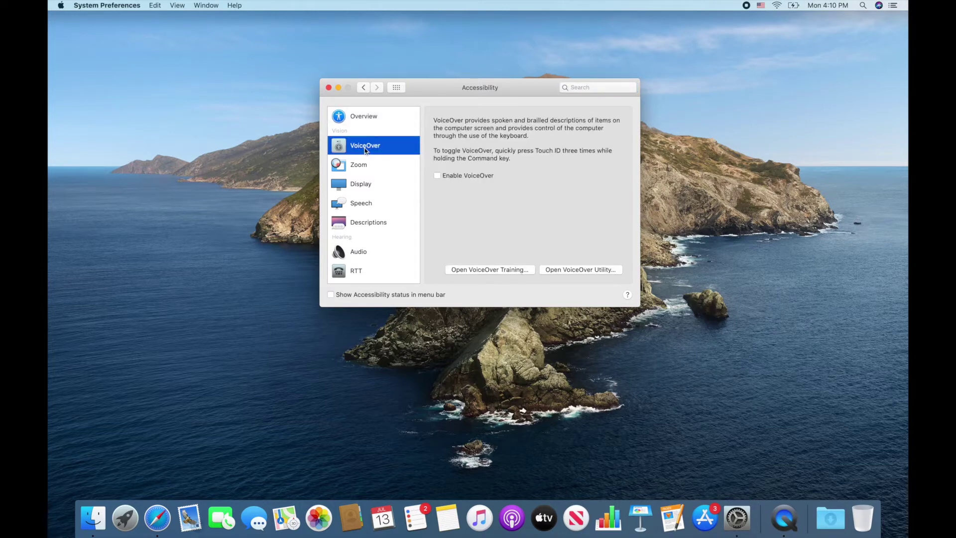
- Tick Enable VoiceOver in the Accessibility VoiceOver settings
left_click(439, 177)
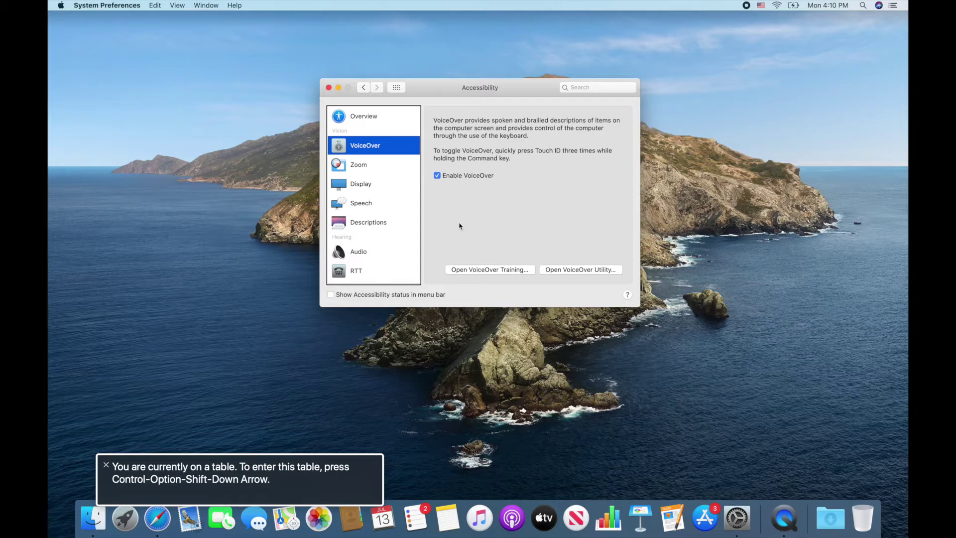
- In Zoom settings, enable keyboard shortcuts to zoom and keep the Full screen zoom style
left_click(373, 166)
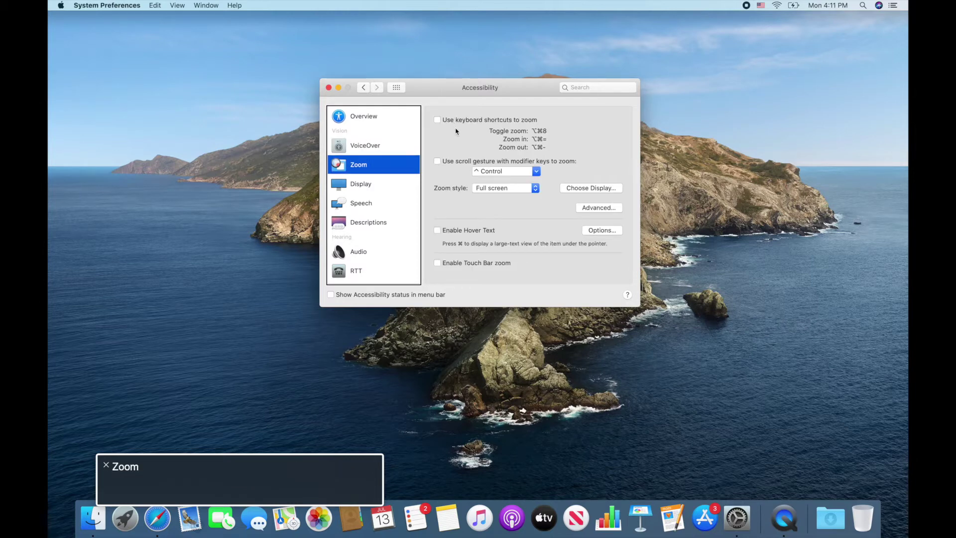
key("Tab")
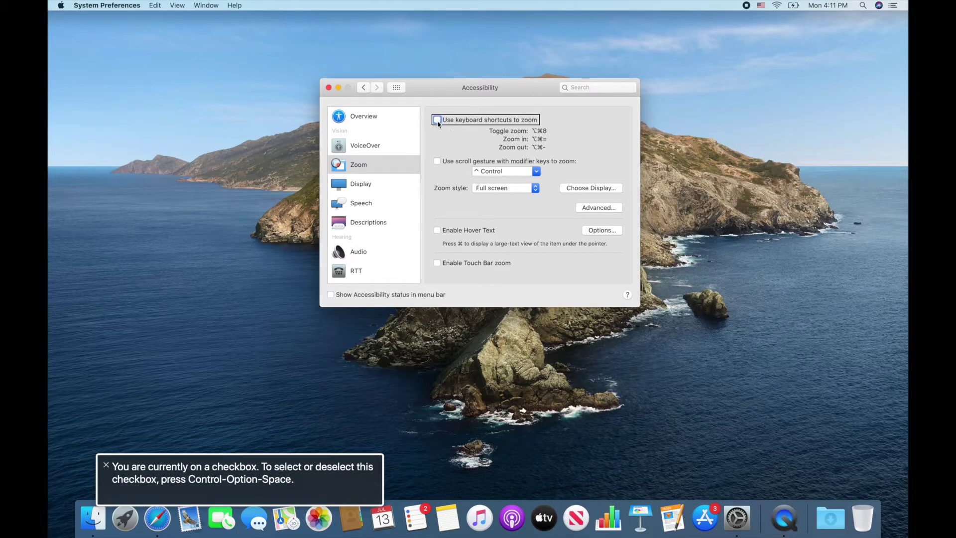
left_click(437, 120)
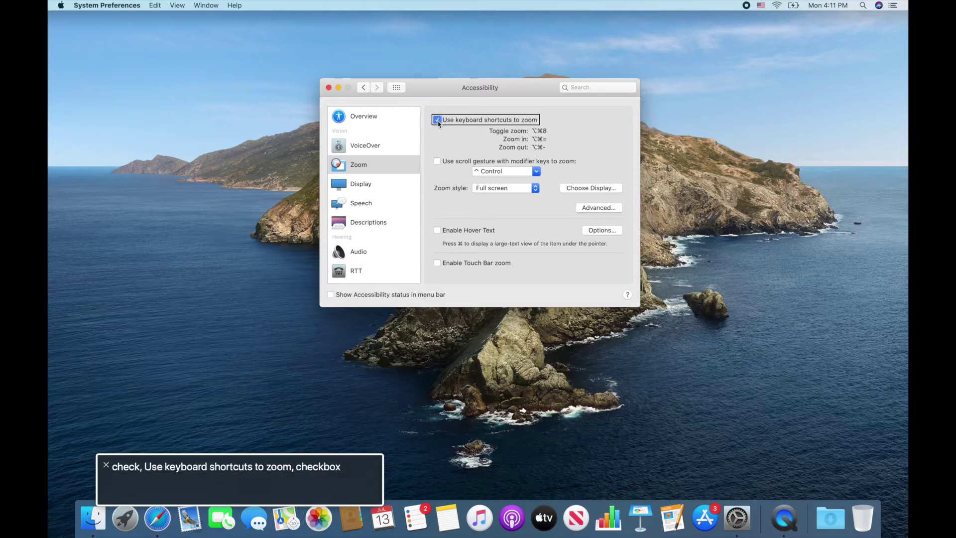
key("ctrl+alt+Right")
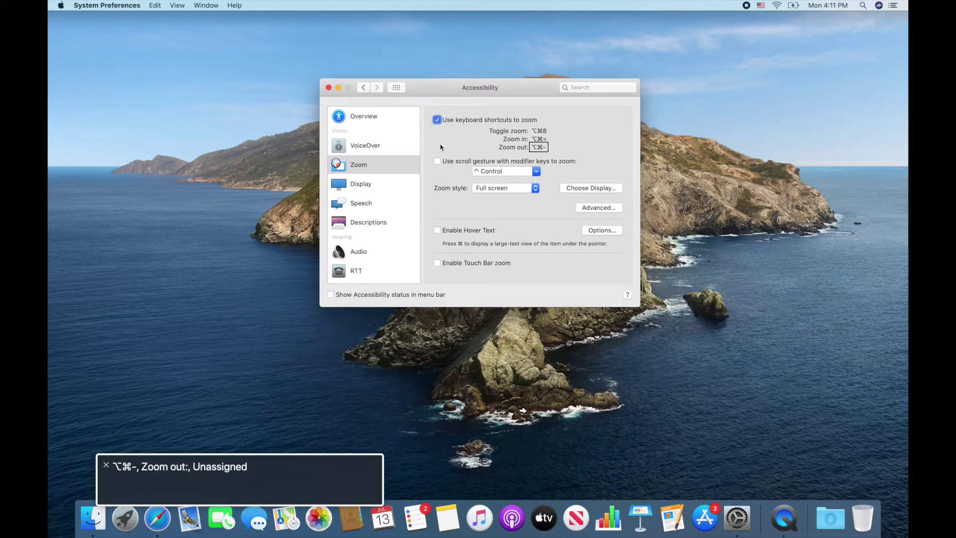
key("ctrl+alt+Right")
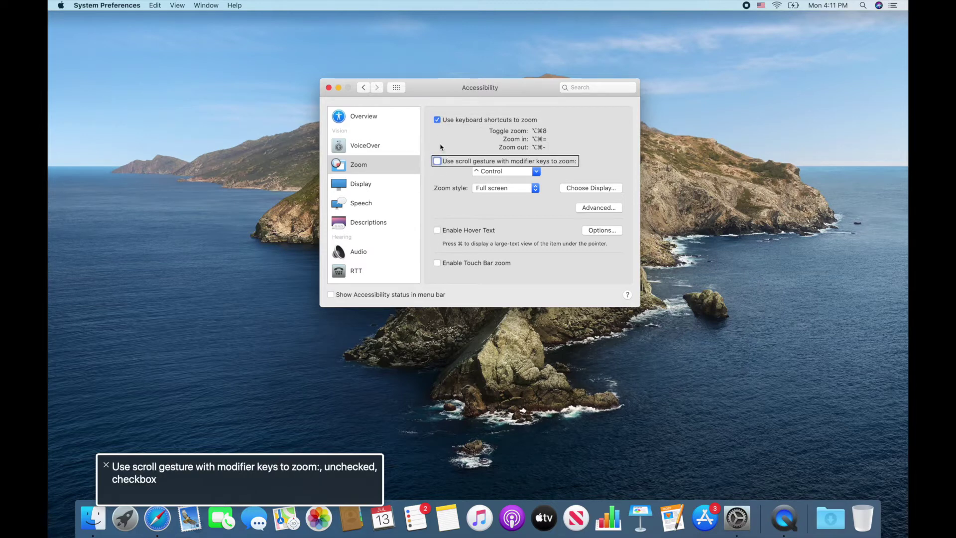
left_click(534, 191)
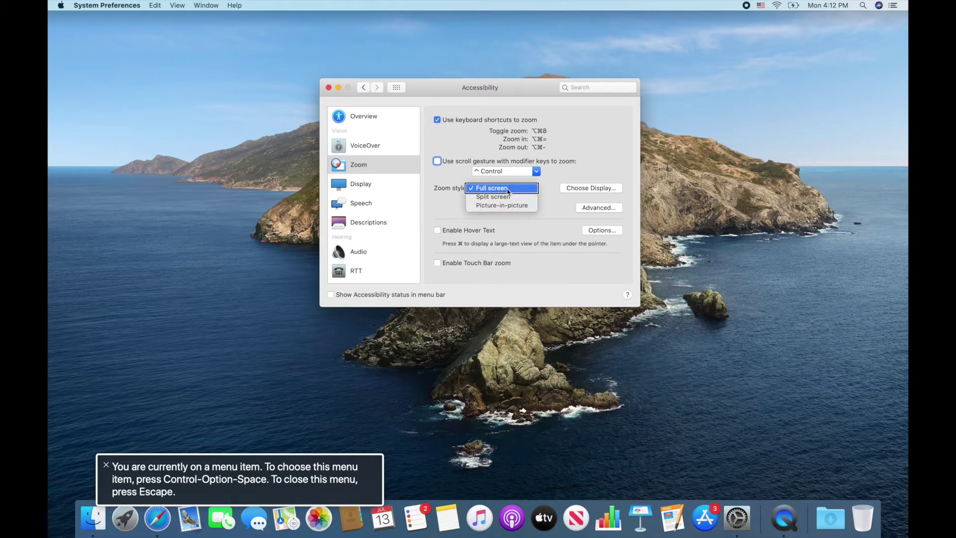
key("Escape")
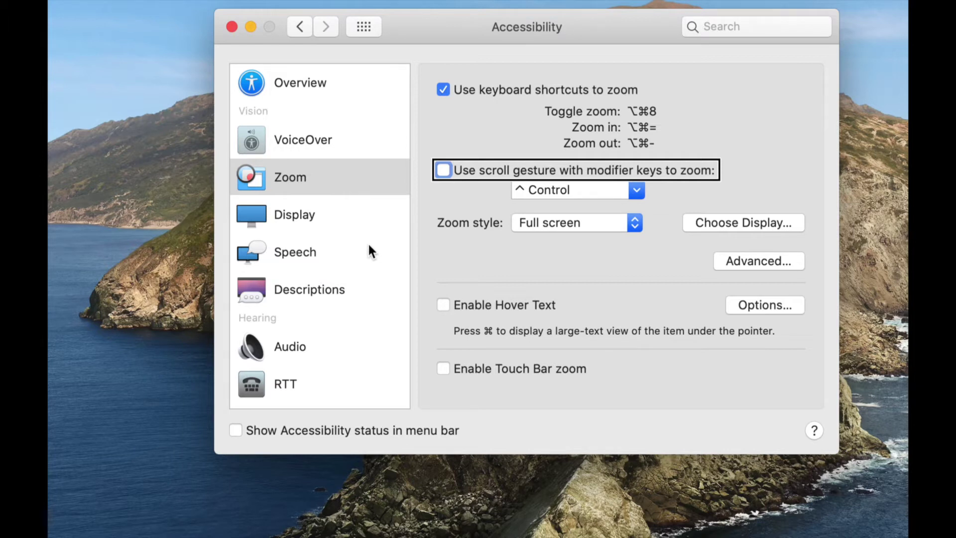
- Return focus to the accessibility categories and preview Hover Text's large-text view
key("shift+Tab")
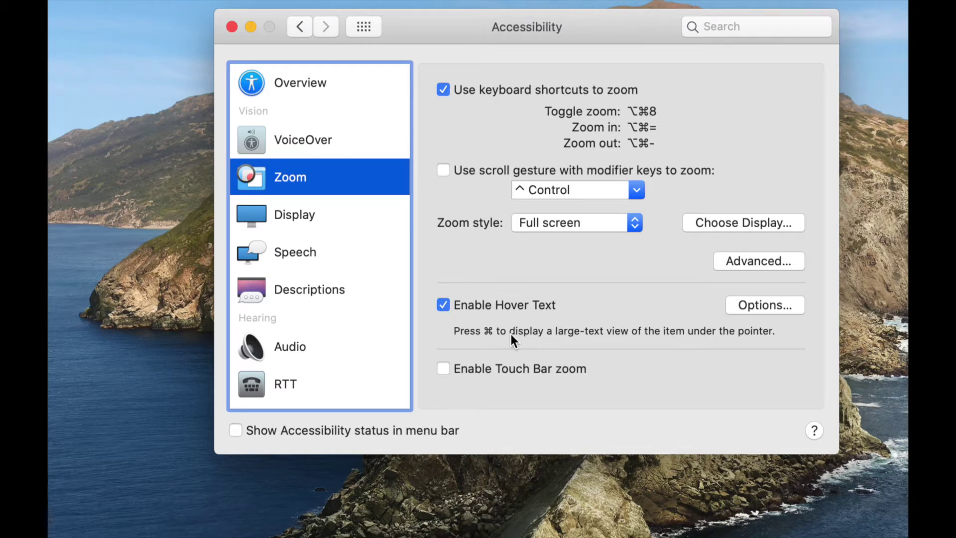
key("super")
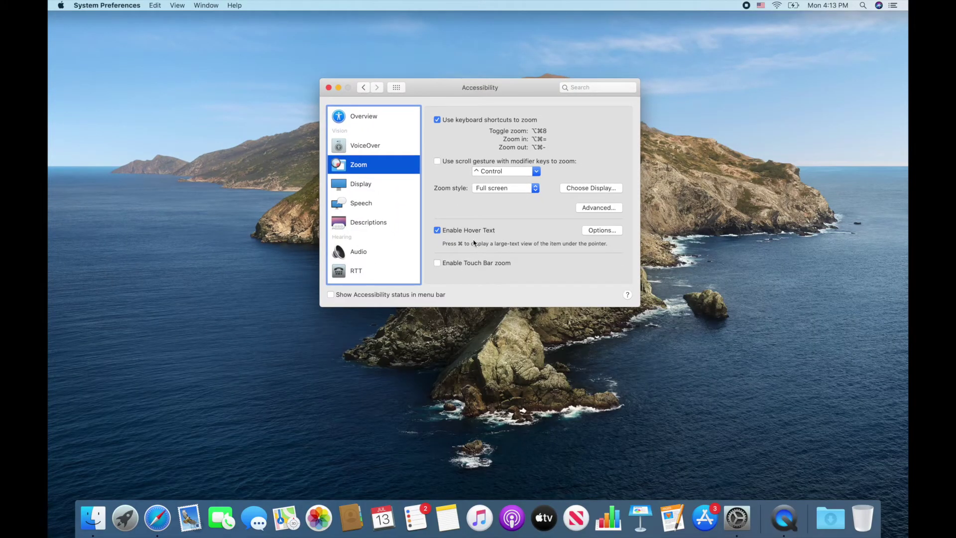
- Test the Hover Text large-text view with Command, then tick Enable Touch Bar zoom
key("super")
key("super")
left_click(437, 263)
- Show the Display accessibility settings in the Accessibility sidebar
left_click(358, 186)
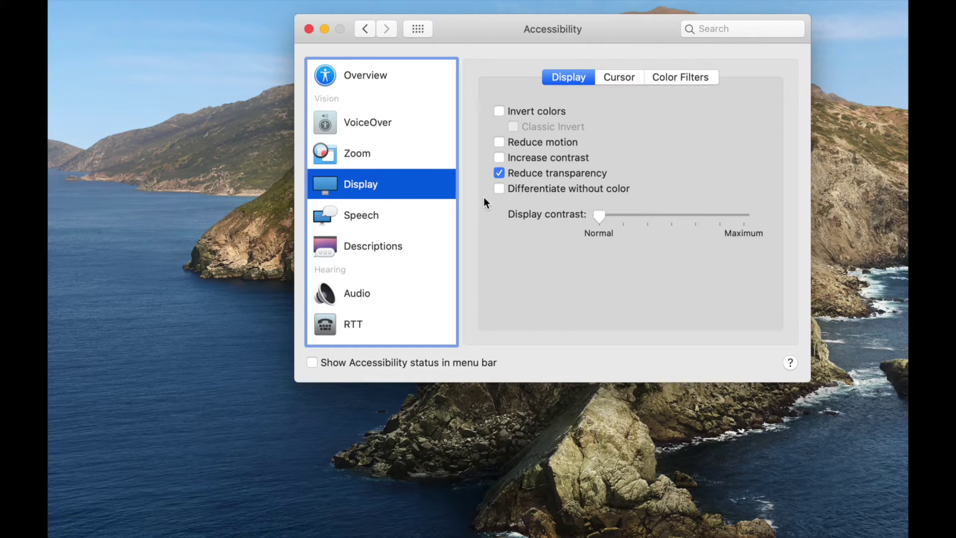
- Switch to Speech, stop the voice sample, and choose Alex as the system voice
left_click(387, 217)
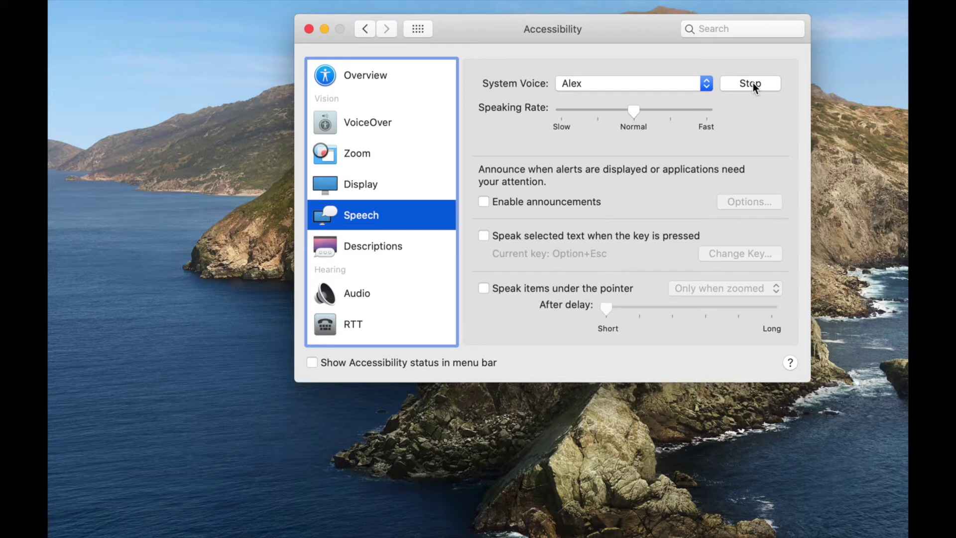
left_click(753, 83)
left_click(704, 83)
left_click(668, 69)
- Review the Customize voices list and confirm to start downloading extra voices, beginning with Kathy
left_click(704, 85)
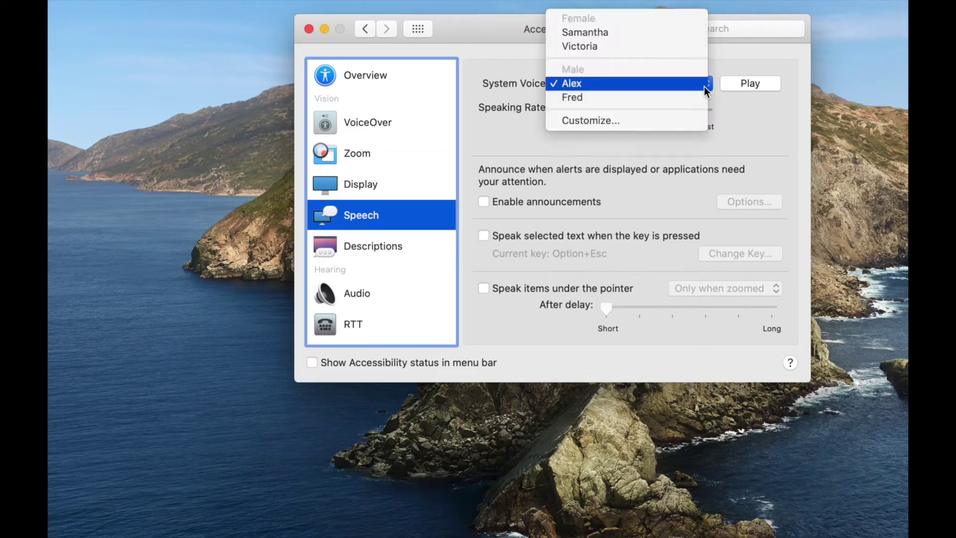
left_click(635, 120)
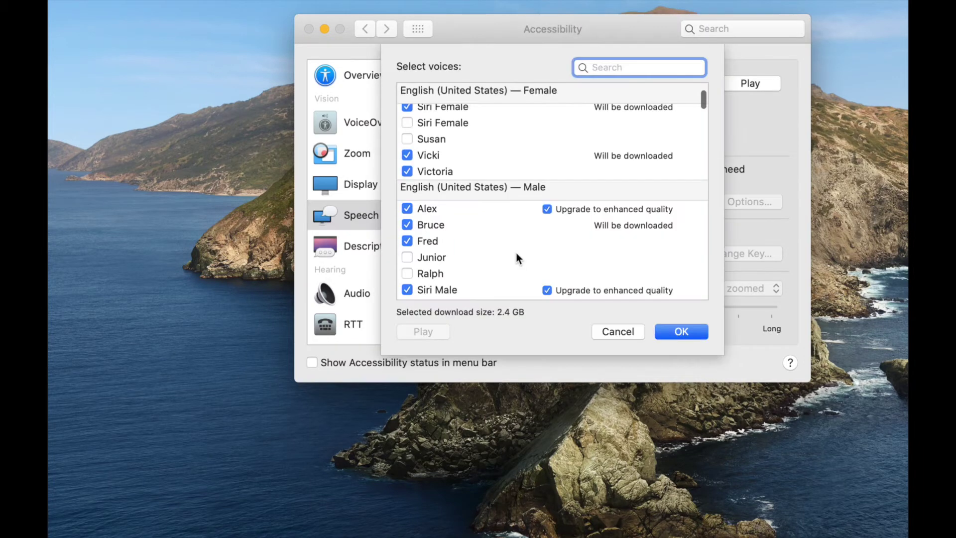
scroll(516, 252, "up", 2)
scroll(468, 161, "up", 3)
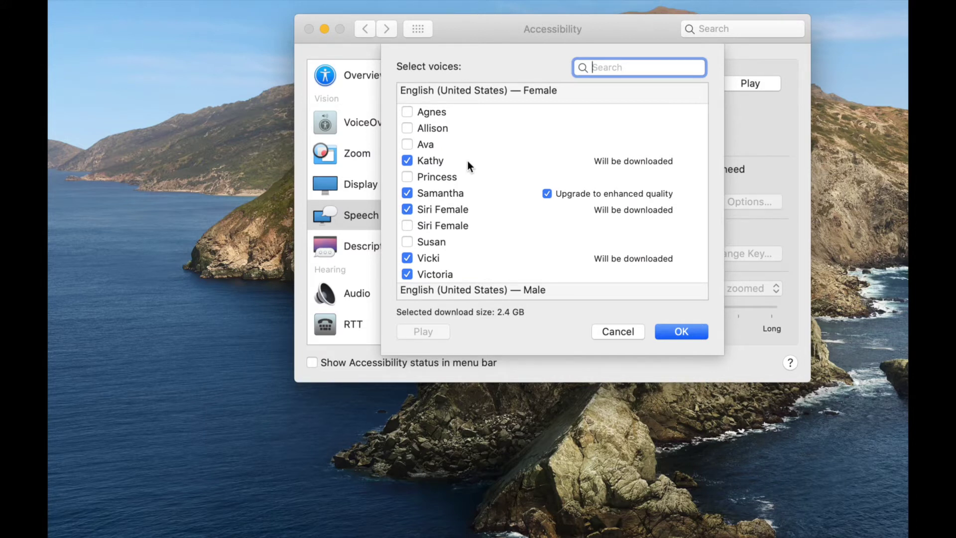
scroll(467, 161, "down", 10)
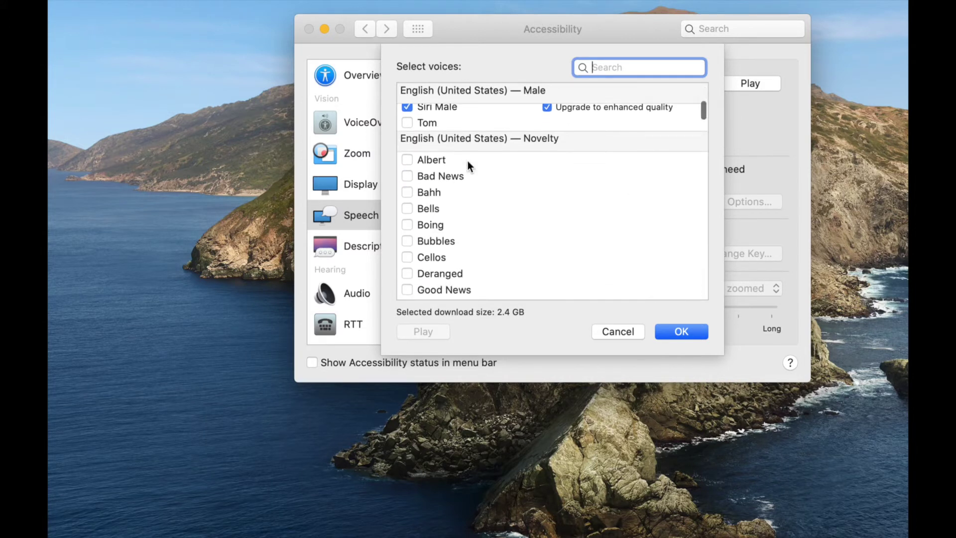
scroll(480, 231, "down", 4)
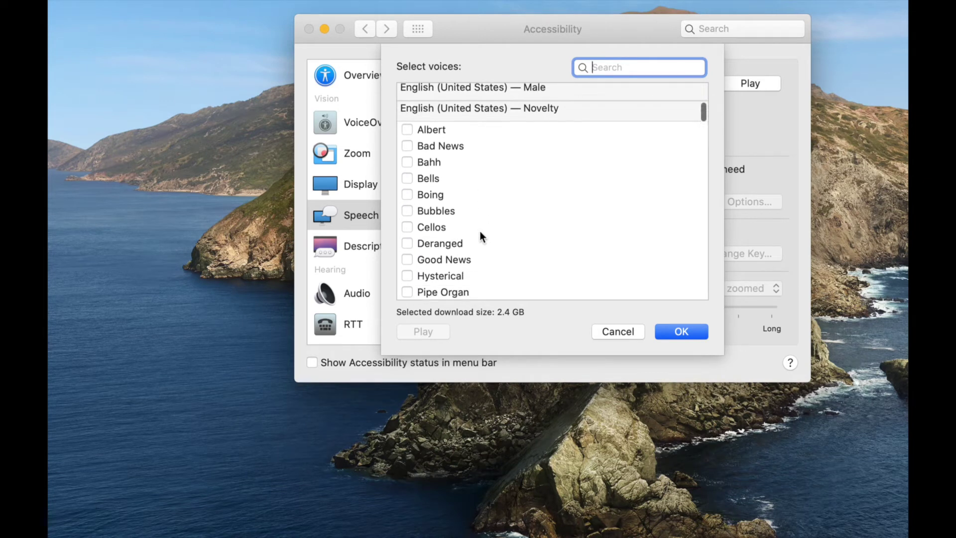
scroll(479, 232, "down", 8)
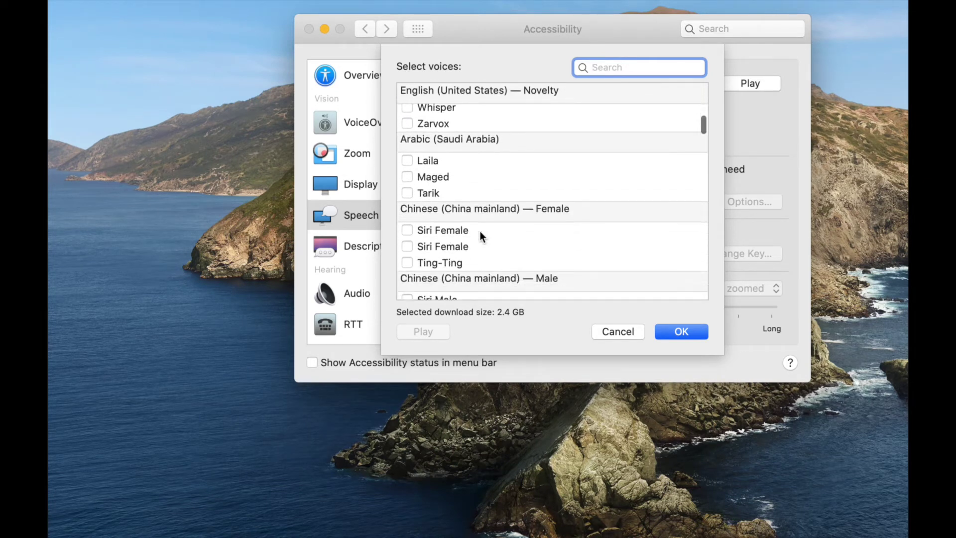
scroll(480, 231, "down", 4)
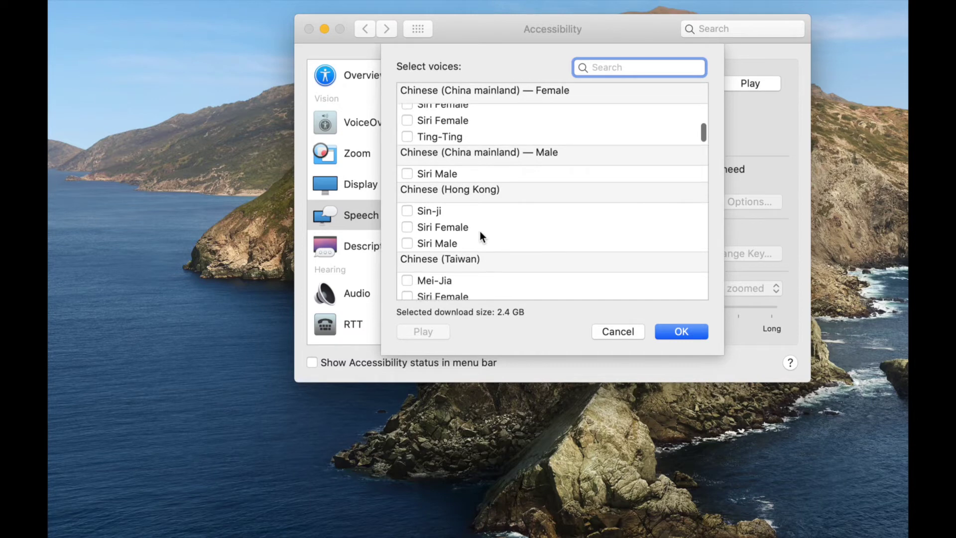
scroll(479, 232, "down", 1)
key("Return")
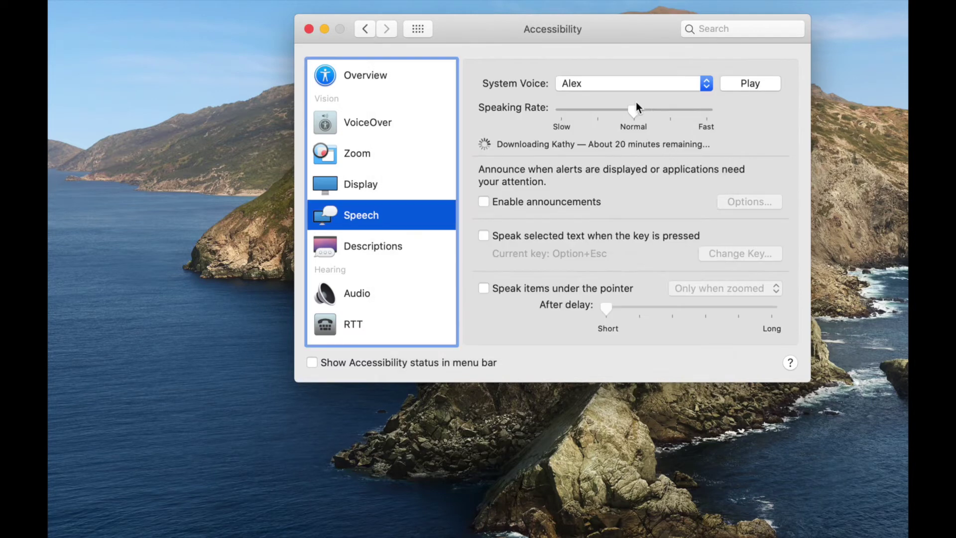
- Try a faster speaking rate, enable spoken alert announcements, and show the Descriptions settings
mouse_move(633, 110)
left_mouse_down()
mouse_move(713, 124)
mouse_move(550, 109)
mouse_move(630, 127)
left_mouse_up()
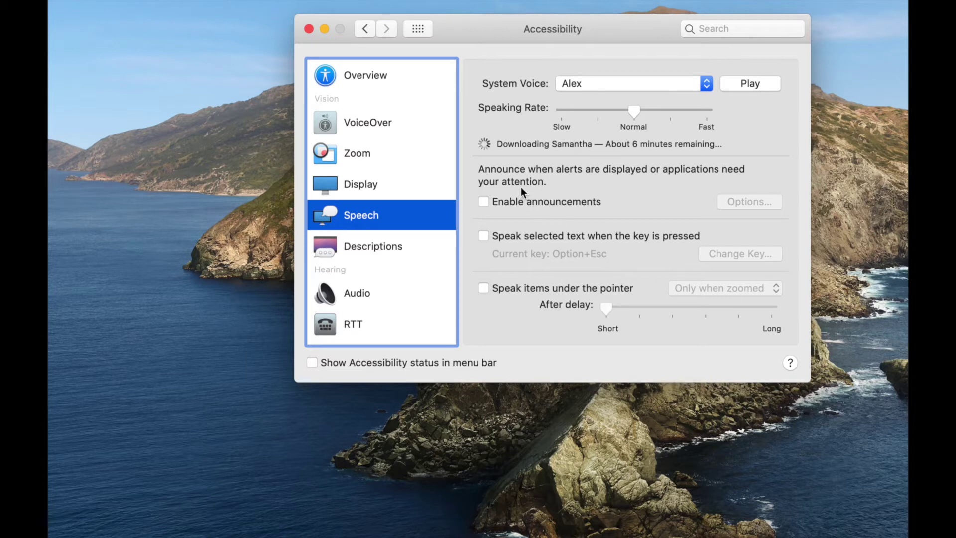
left_click(486, 201)
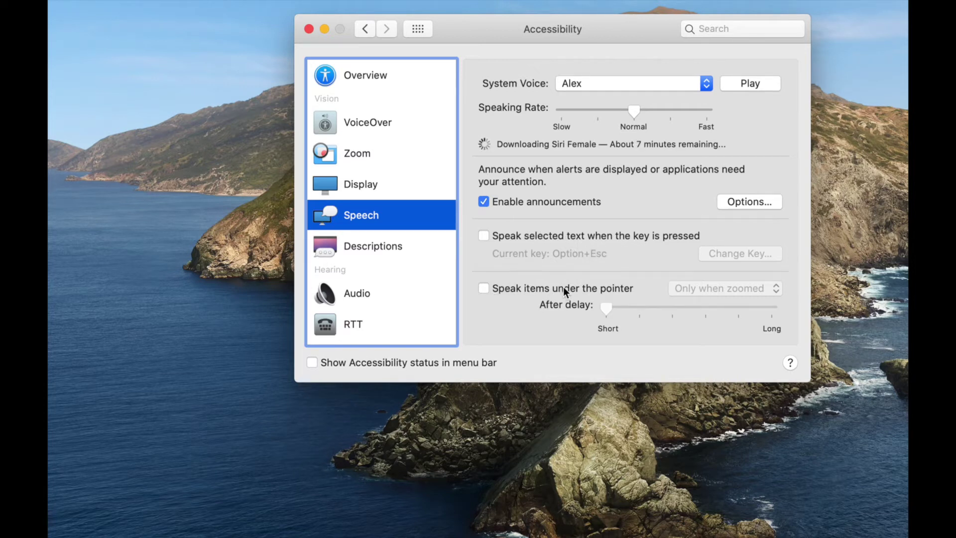
left_click(398, 252)
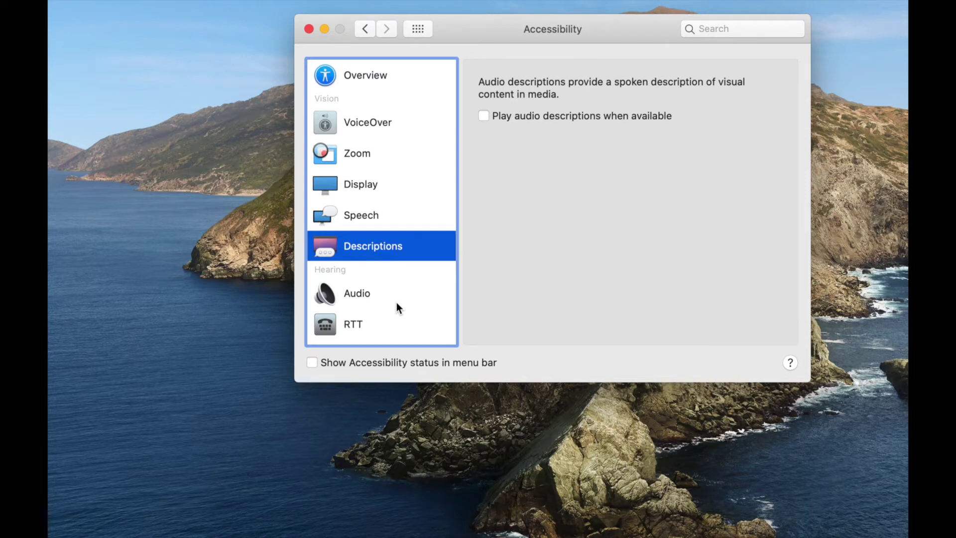
scroll(397, 303, "down", 5)
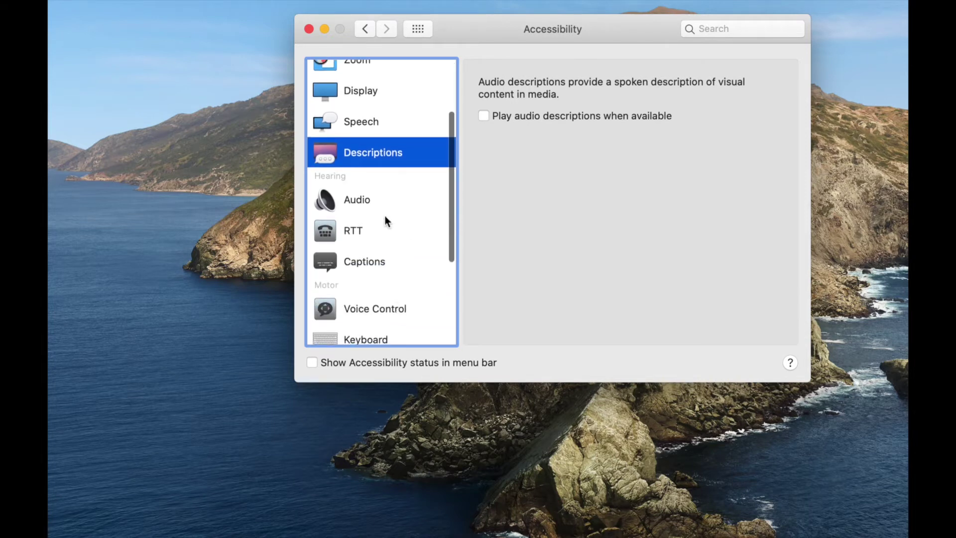
scroll(384, 219, "up", 5)
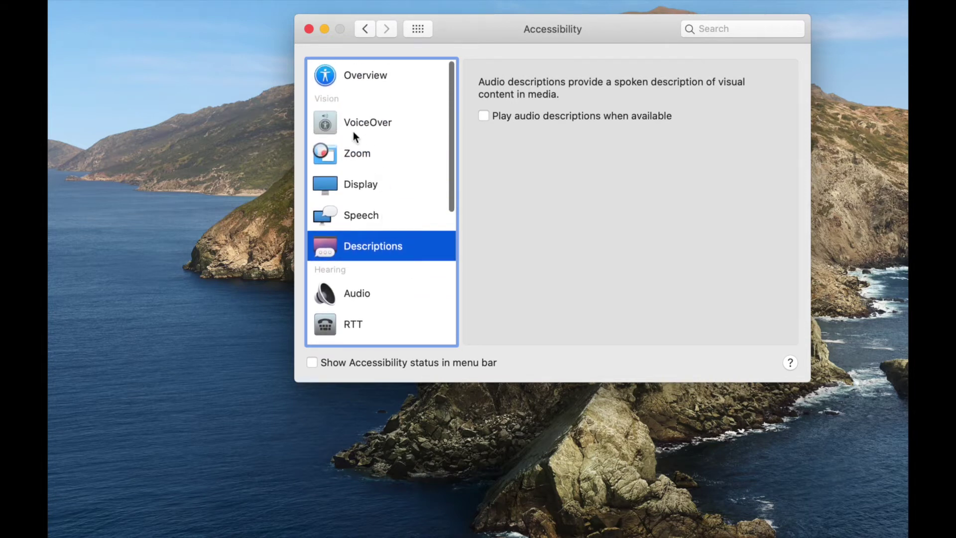
scroll(359, 235, "down", 9)
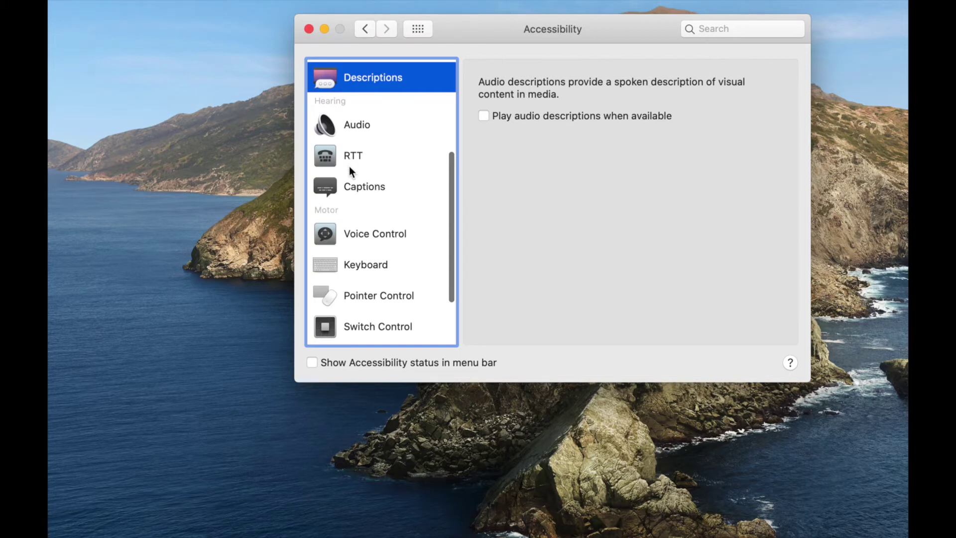
scroll(352, 263, "down", 4)
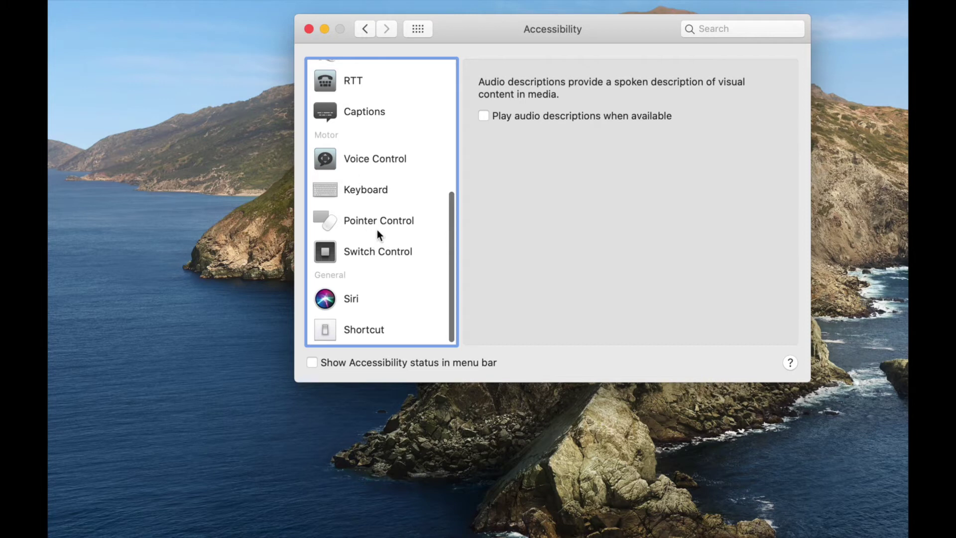
scroll(370, 269, "down", 1)
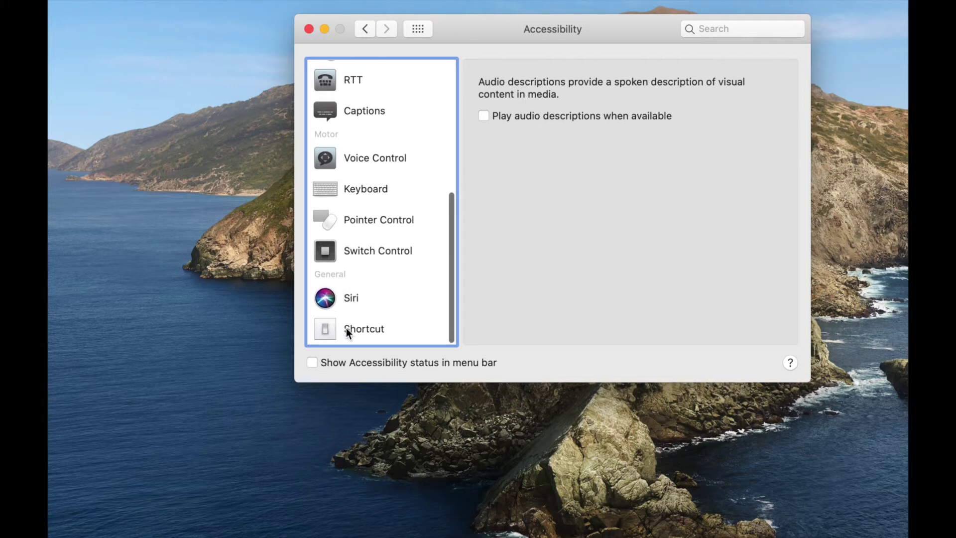
- Via Siri's Shortcut options, enable Show Accessibility status in menu bar and return to all panes
left_click(348, 298)
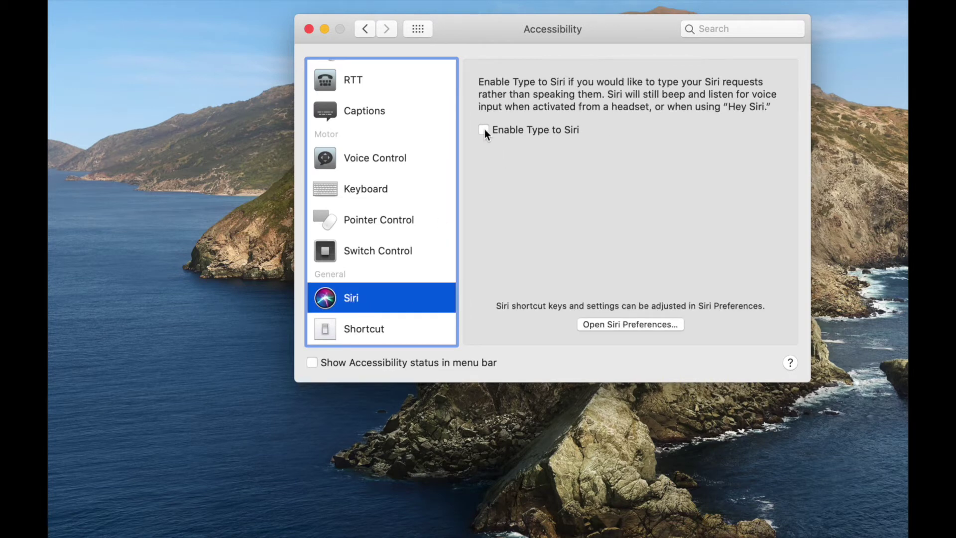
left_click(391, 331)
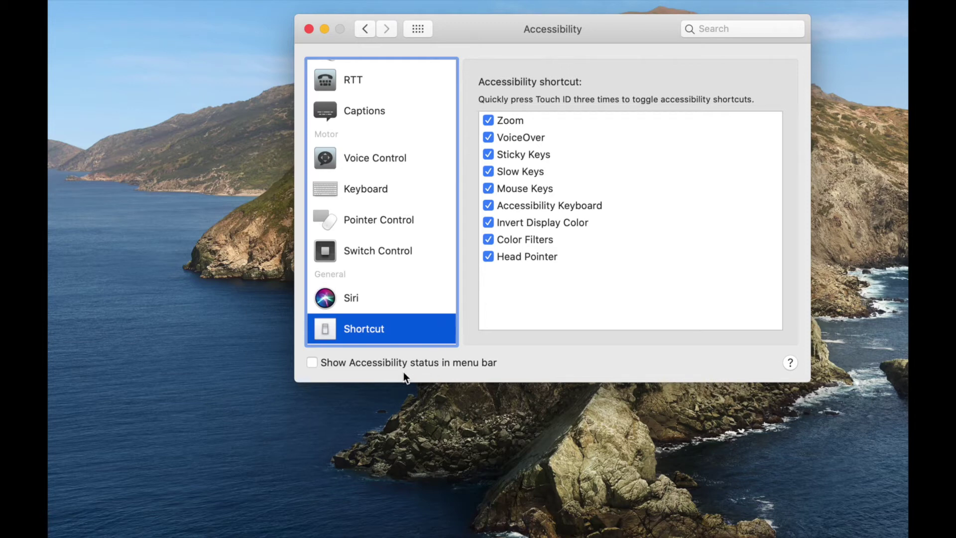
left_click(344, 363)
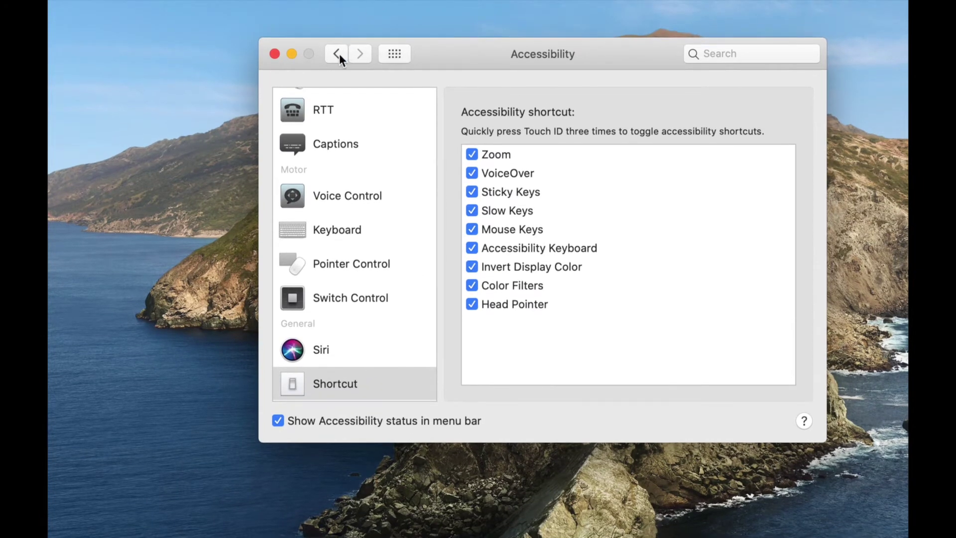
left_click(339, 53)
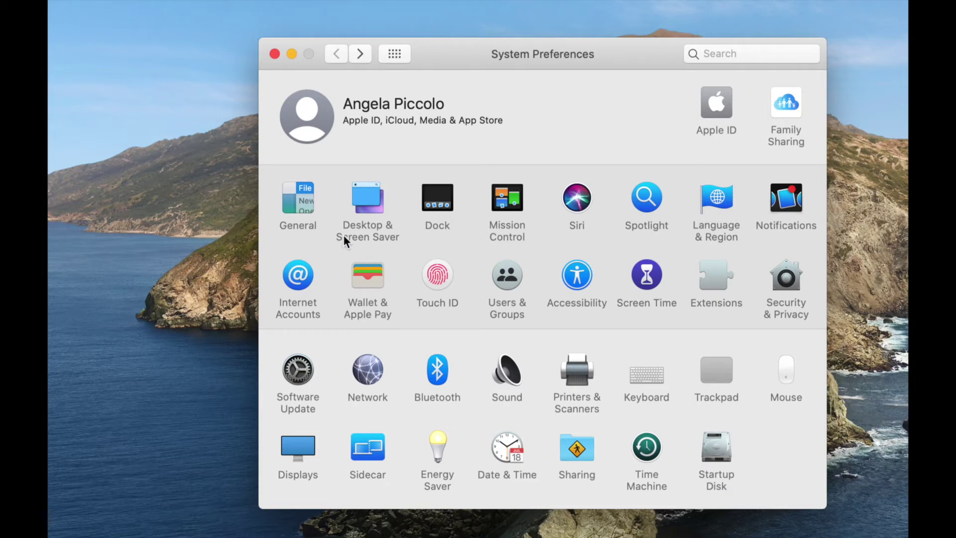
- In General, try Light and Dark appearance, then set it back to Auto
left_click(298, 214)
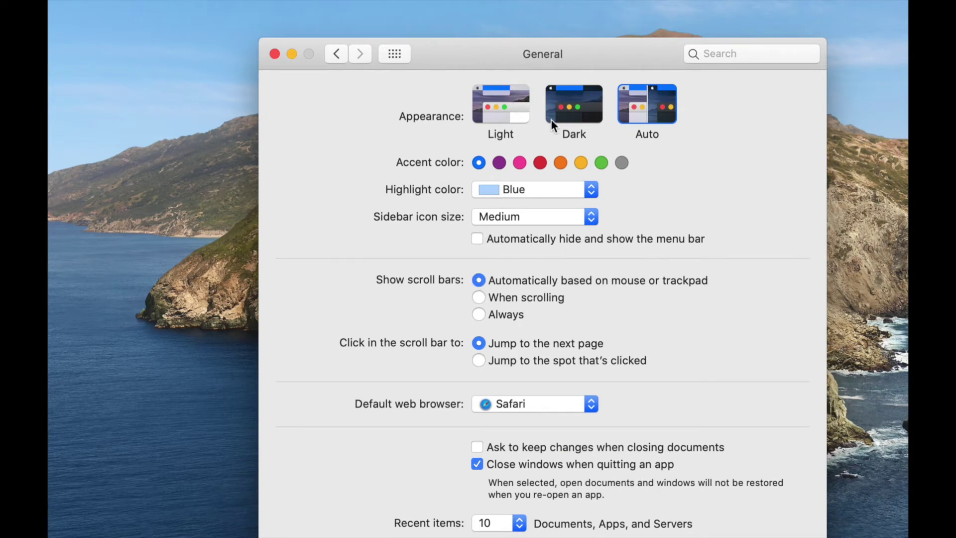
left_click(509, 97)
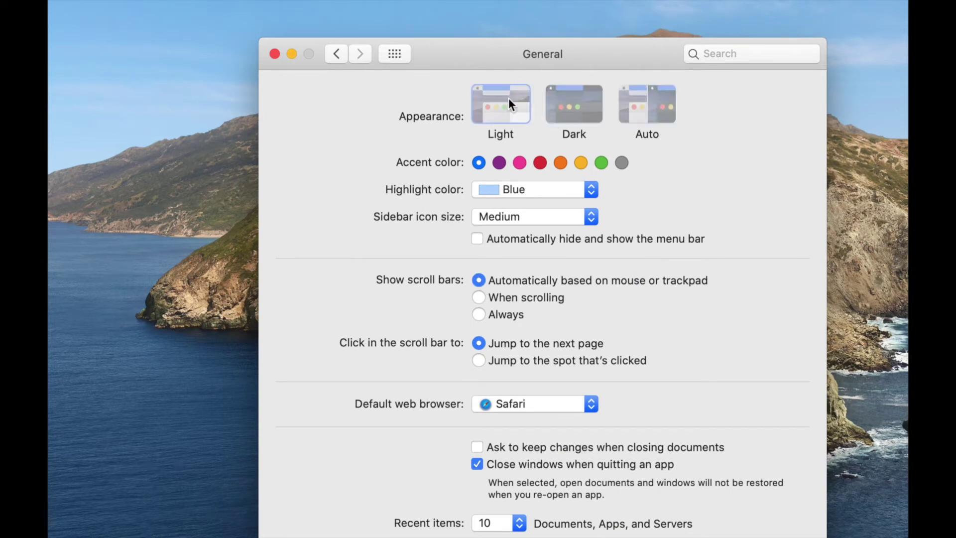
left_click(575, 116)
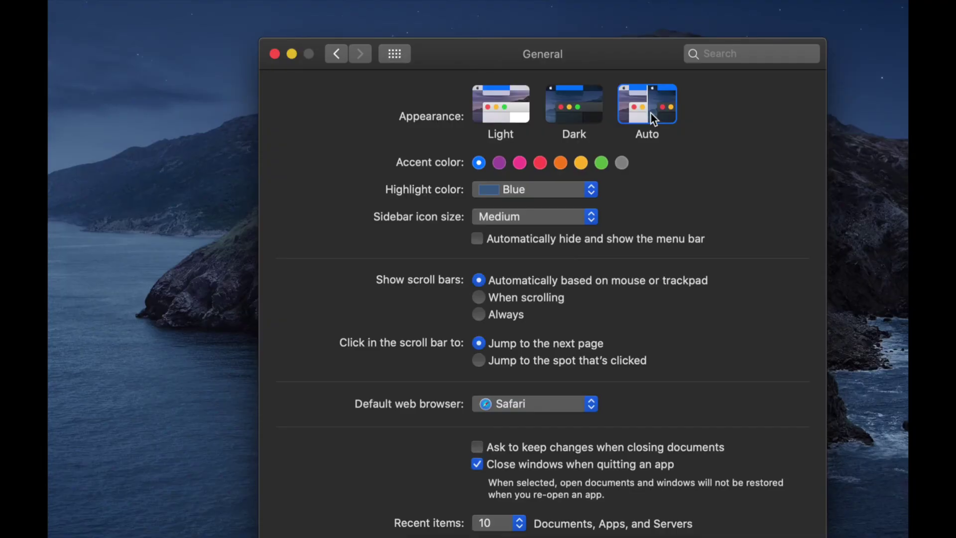
left_click(651, 112)
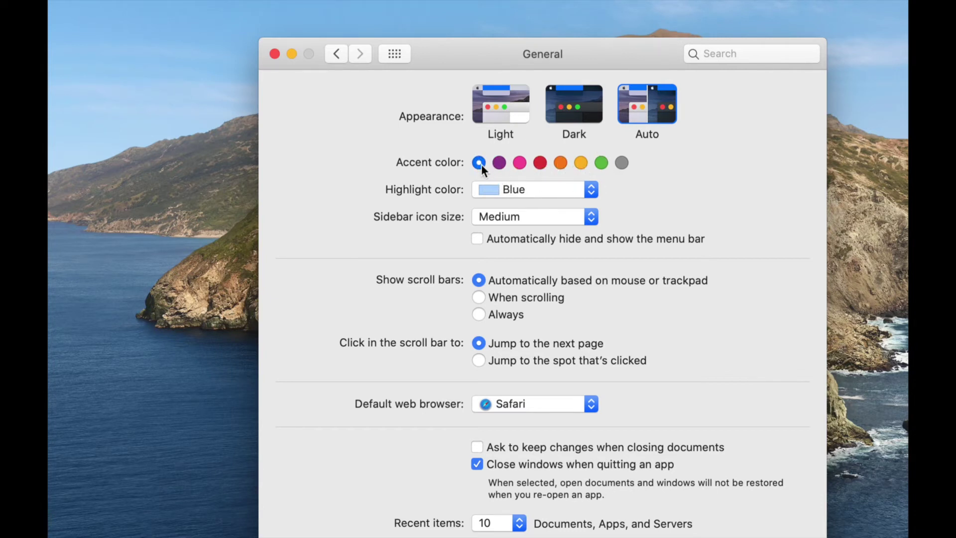
- Keep the Blue highlight colour and set Sidebar icon size to Large
left_click(572, 193)
left_click(573, 193)
left_click(509, 220)
left_click(515, 231)
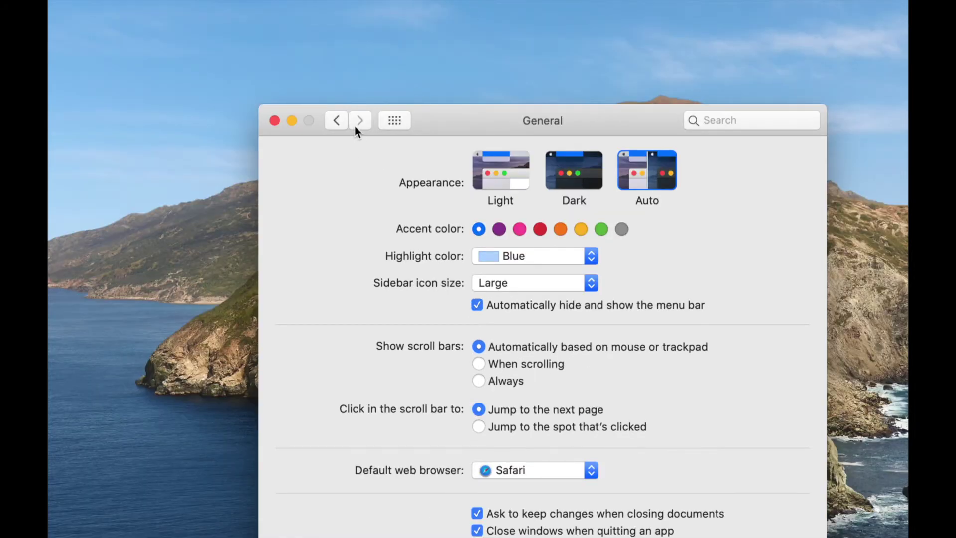
- Enable Dock magnification and switch the built-in display to the scaled Larger Text resolution
left_click(342, 121)
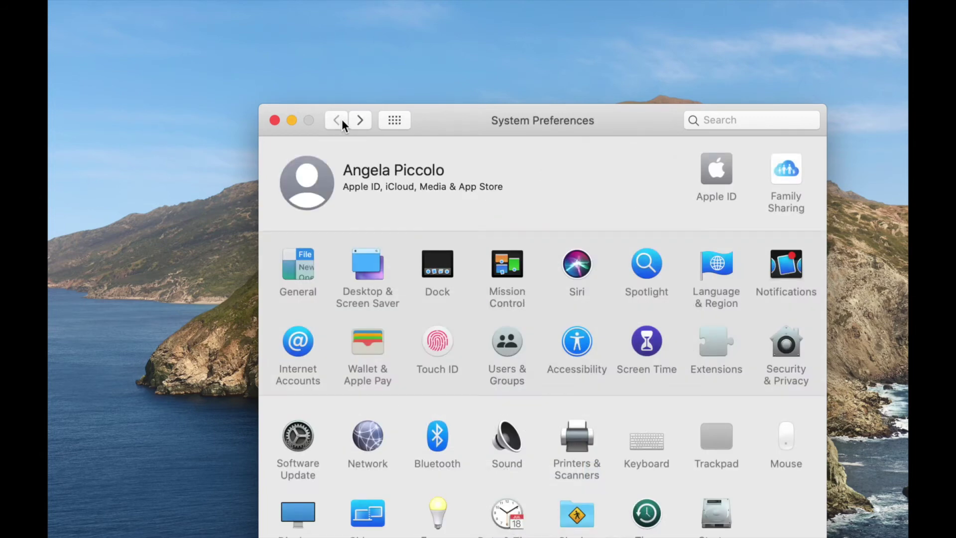
left_click(468, 292)
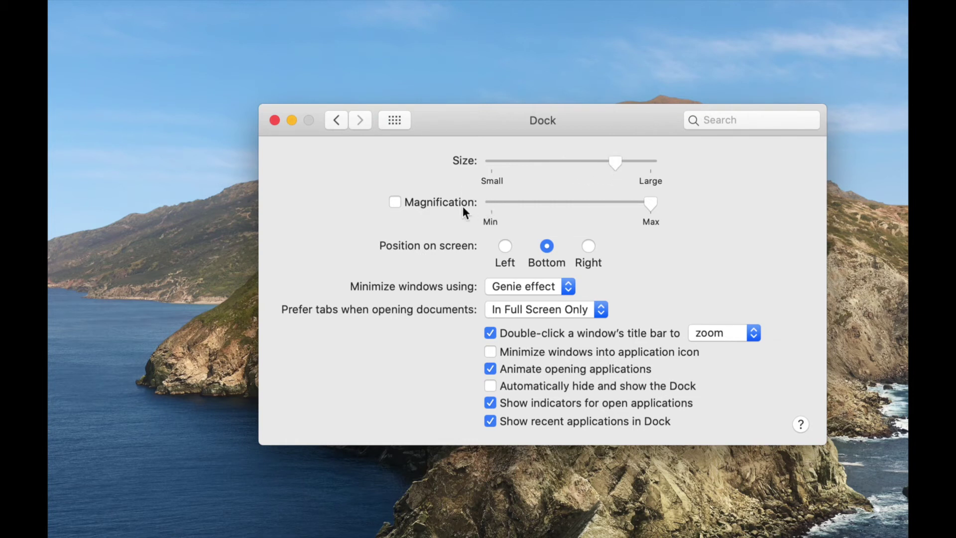
left_click(395, 201)
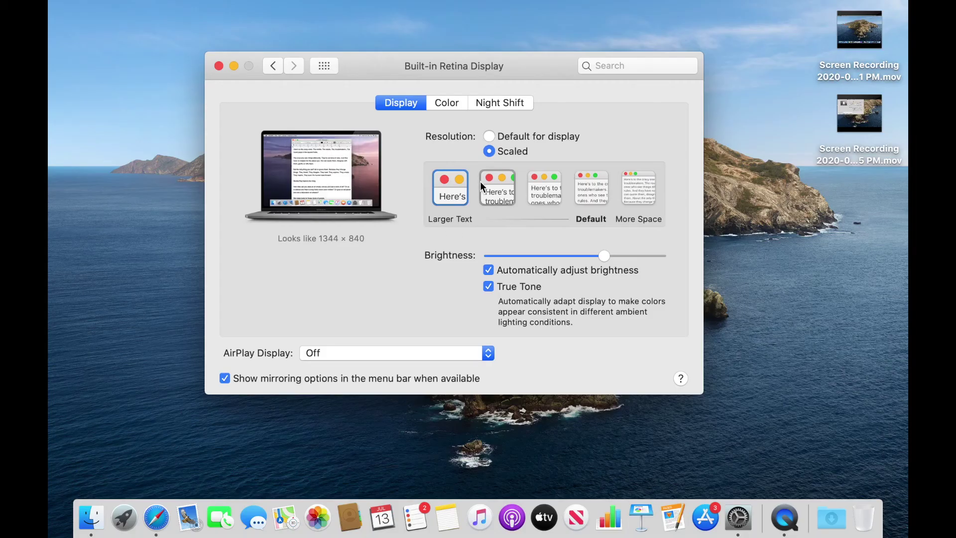
left_click(460, 192)
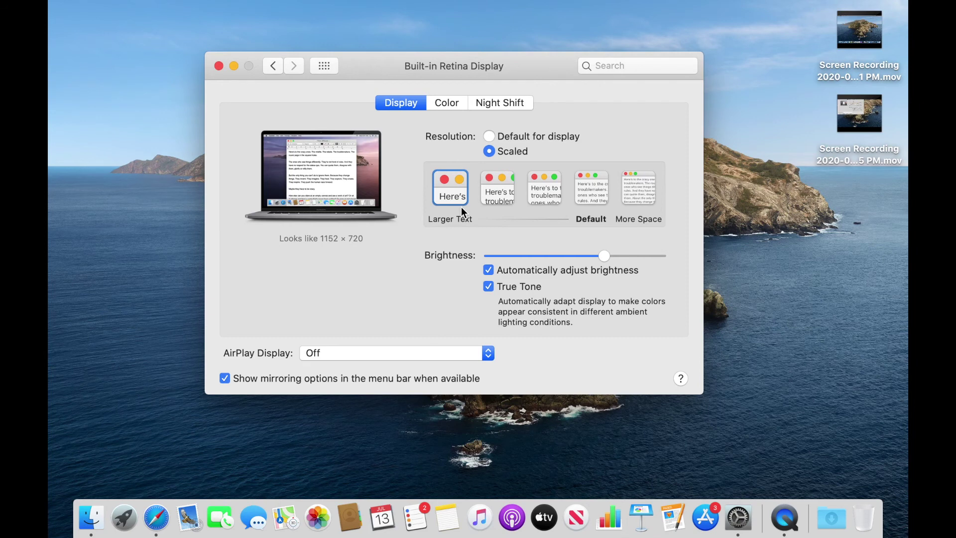
- Use Cmd+L (Show All) to return to the full grid of preference panes
mouse_move(186, 2)
key("super+l")
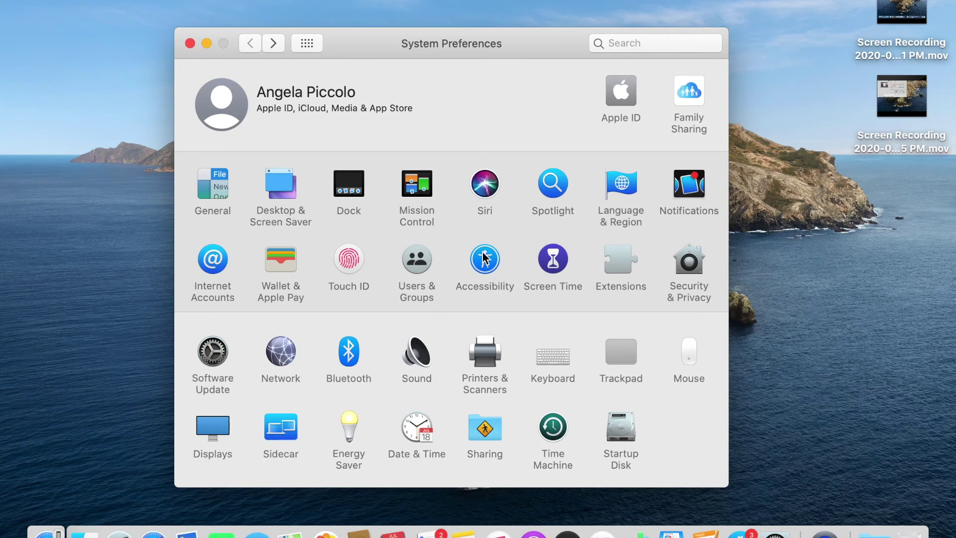
- Raise the Accessibility Display cursor size to about midway between Normal and Large
left_click(488, 266)
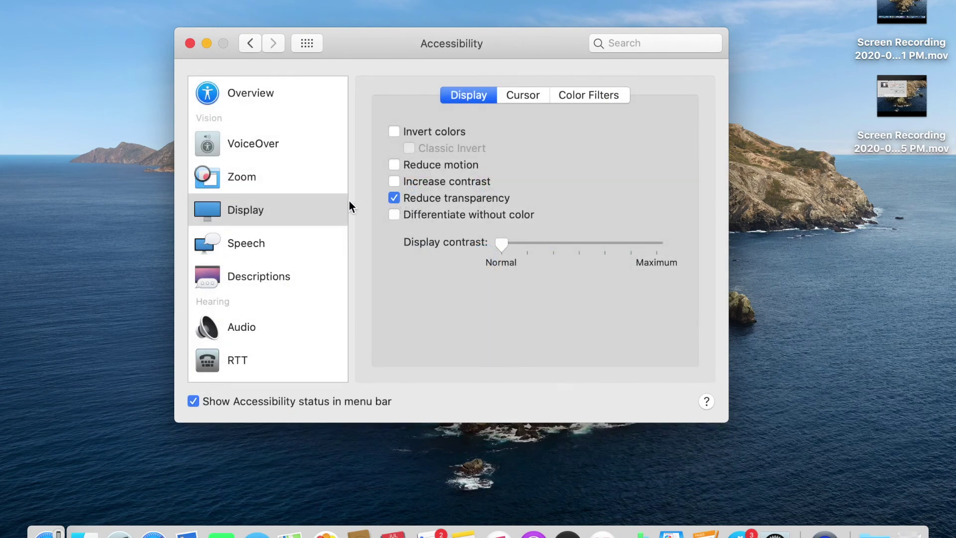
left_click(283, 215)
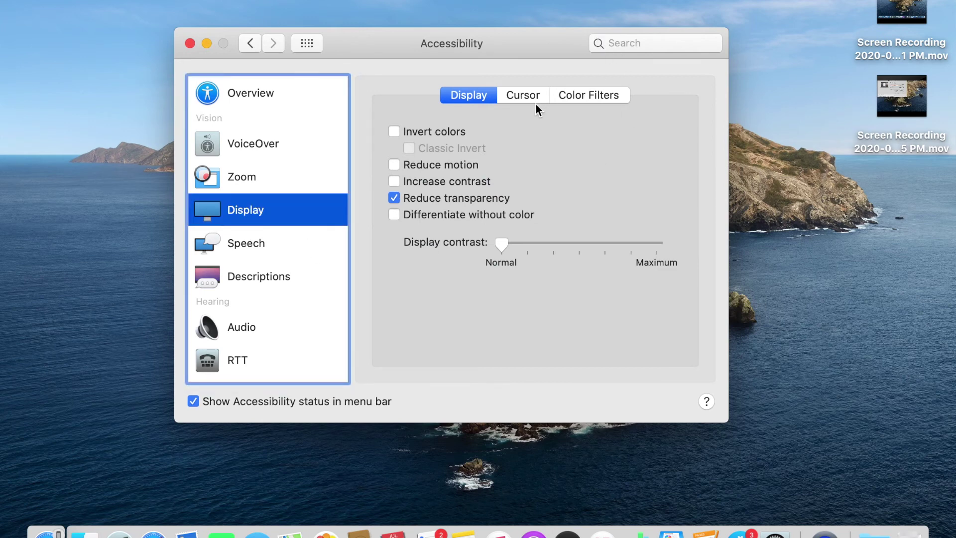
left_click(514, 96)
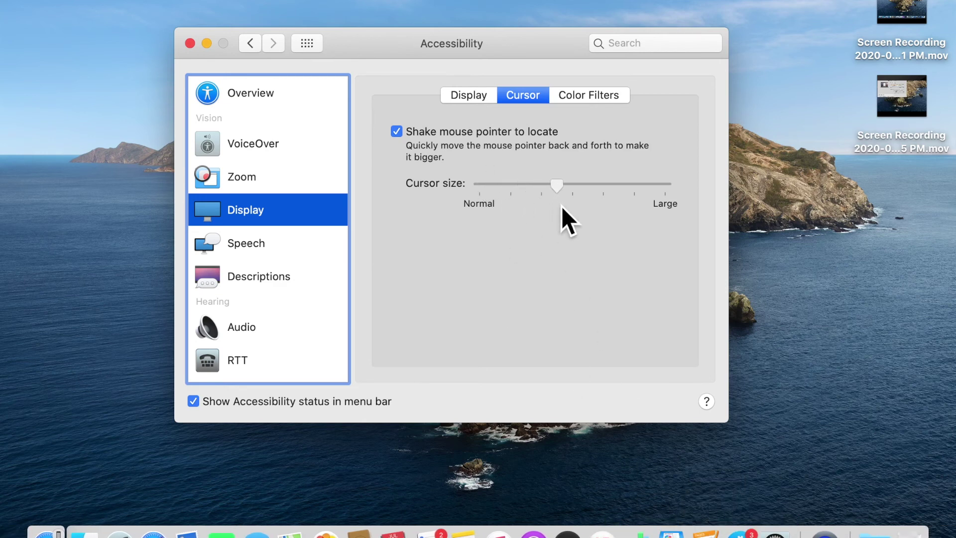
left_click_drag(562, 206, 580, 215)
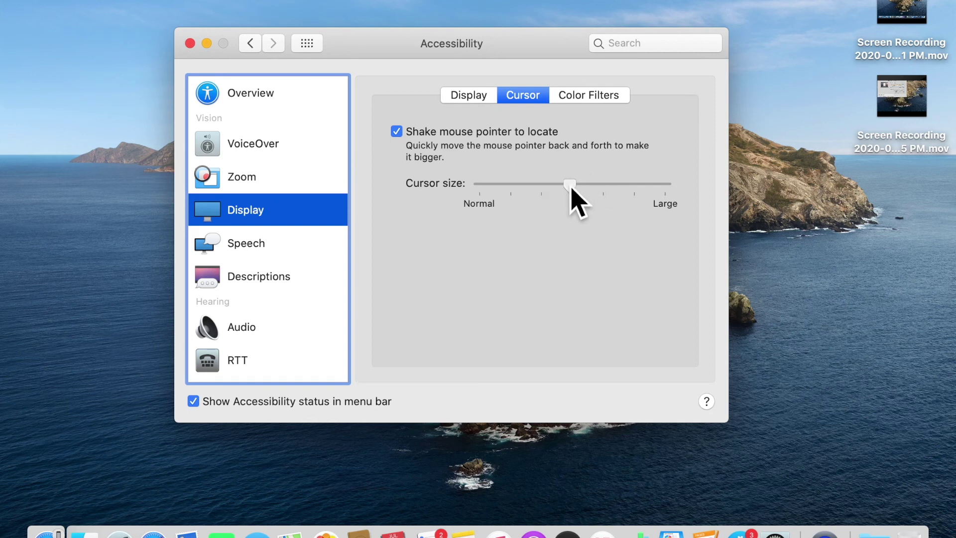
- Lower the cursor size to roughly a third of the way from Normal toward Large
left_click_drag(571, 188, 539, 189)
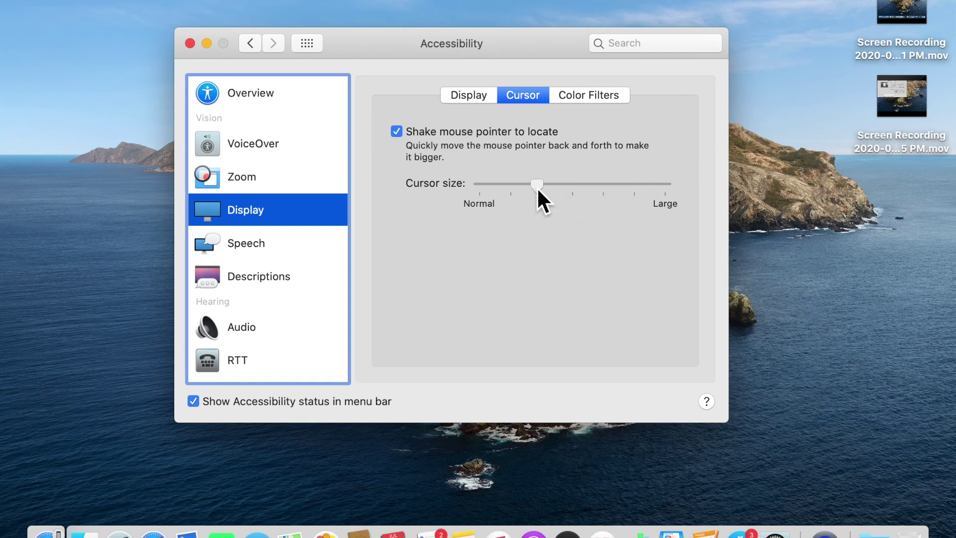